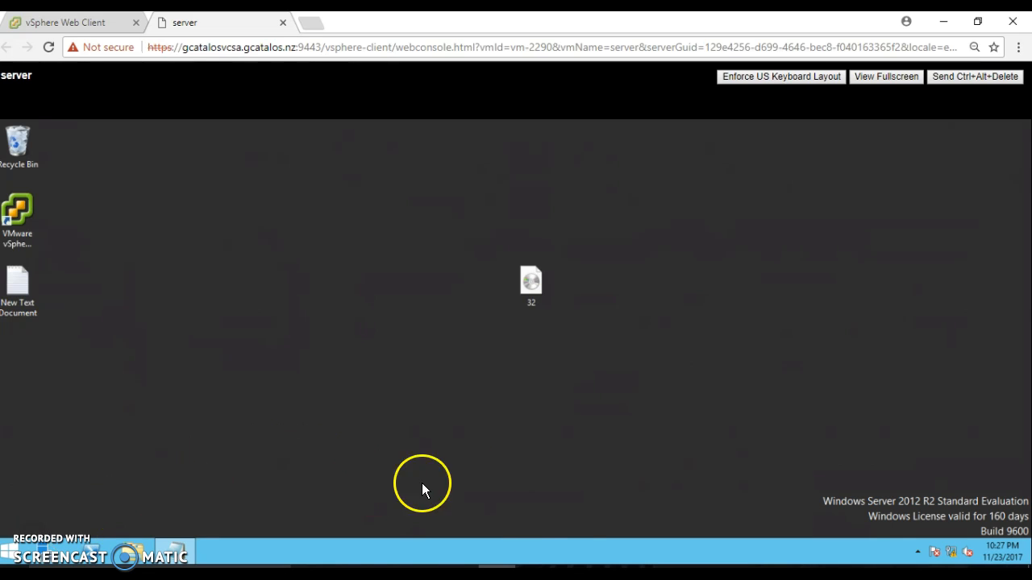
Bring up the 'Tasks for lab 2' Word document listing the ESXi host configuration tasks.
left_click(573, 577)
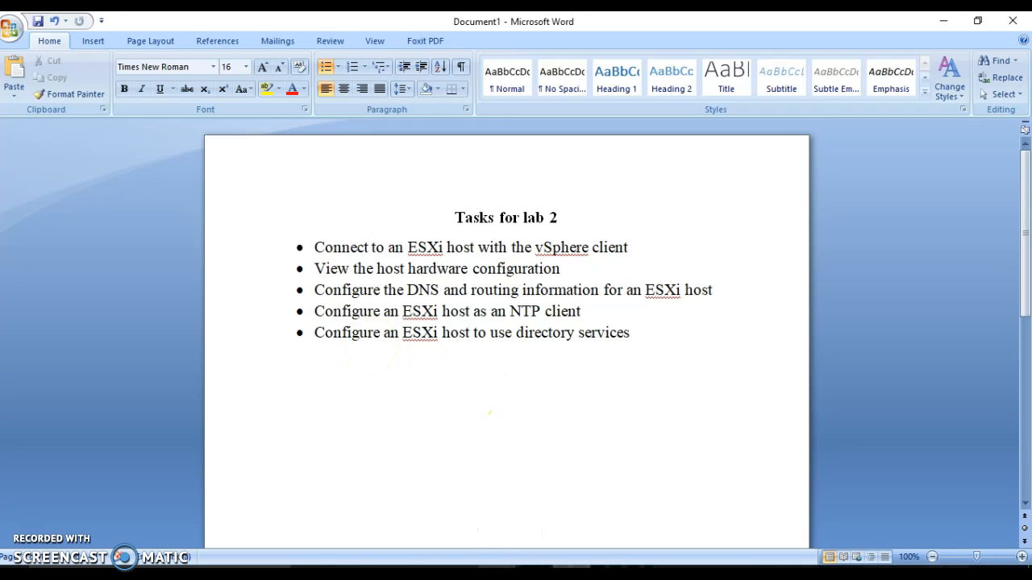
Return from the lab task list to the server's Chrome web console desktop.
left_click(496, 573)
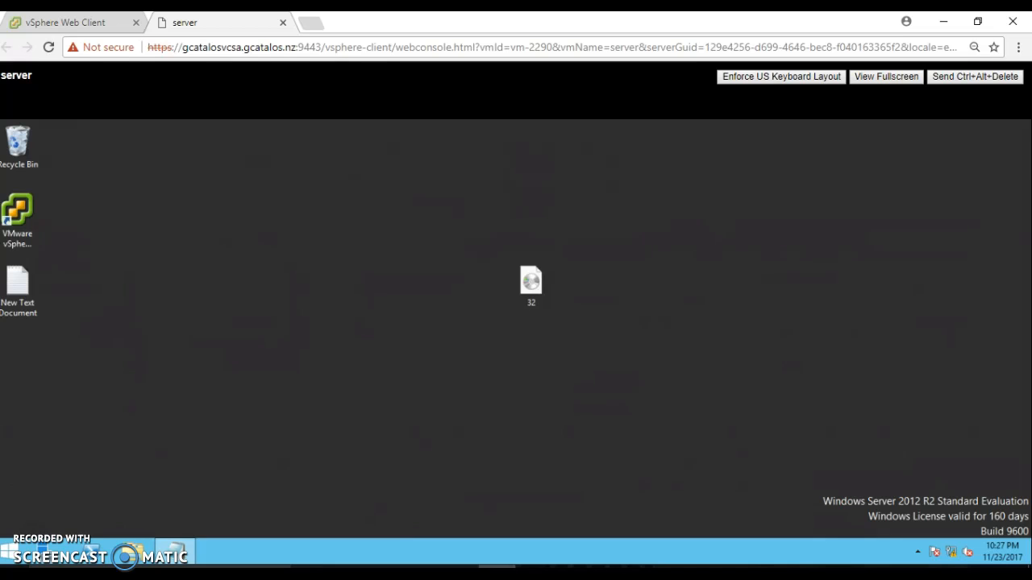
Launch vSphere Client and log in to ESXi host 192.168.0.12 as root with the account password.
double_click(21, 239)
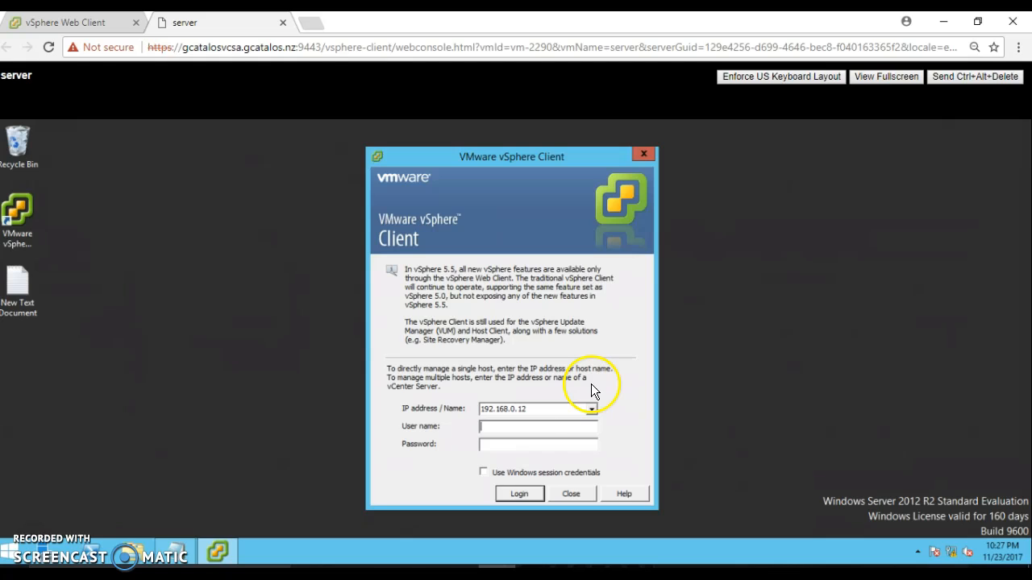
left_click(531, 408)
type("root**********")
key("Return")
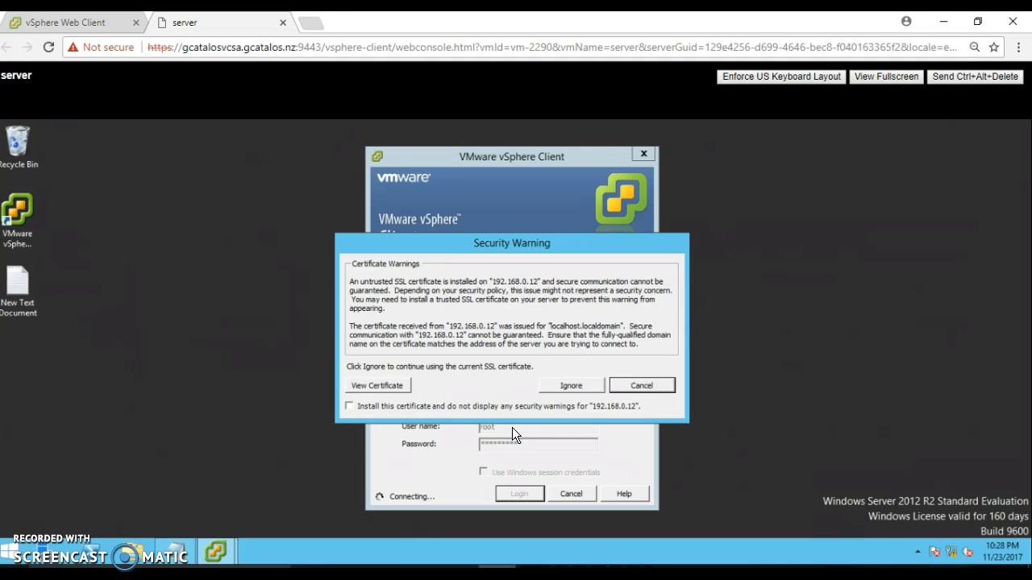
Accept the certificate, evaluation licence and vCenter warnings, then check the Word task list and return.
left_click(559, 385)
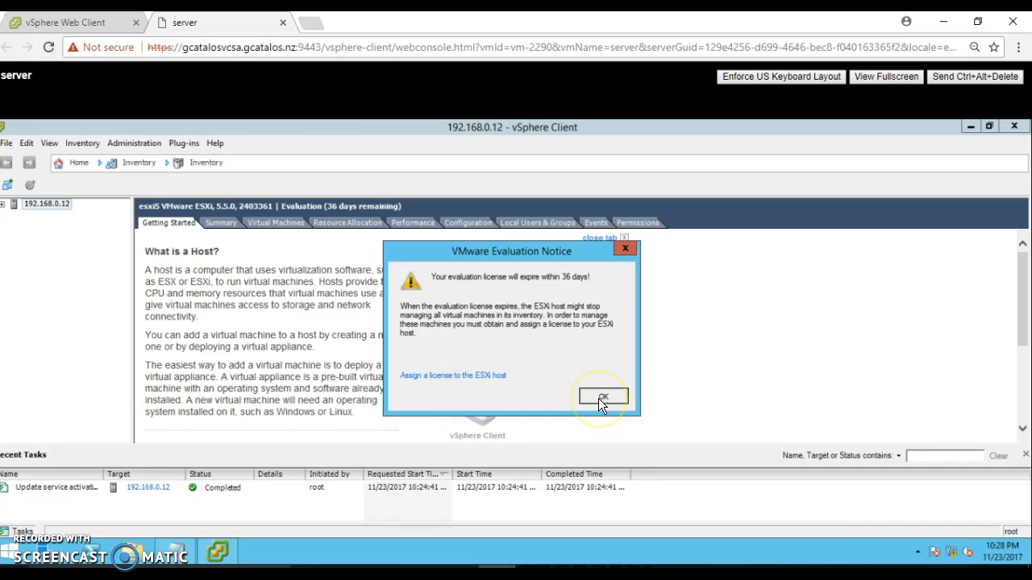
left_click(599, 399)
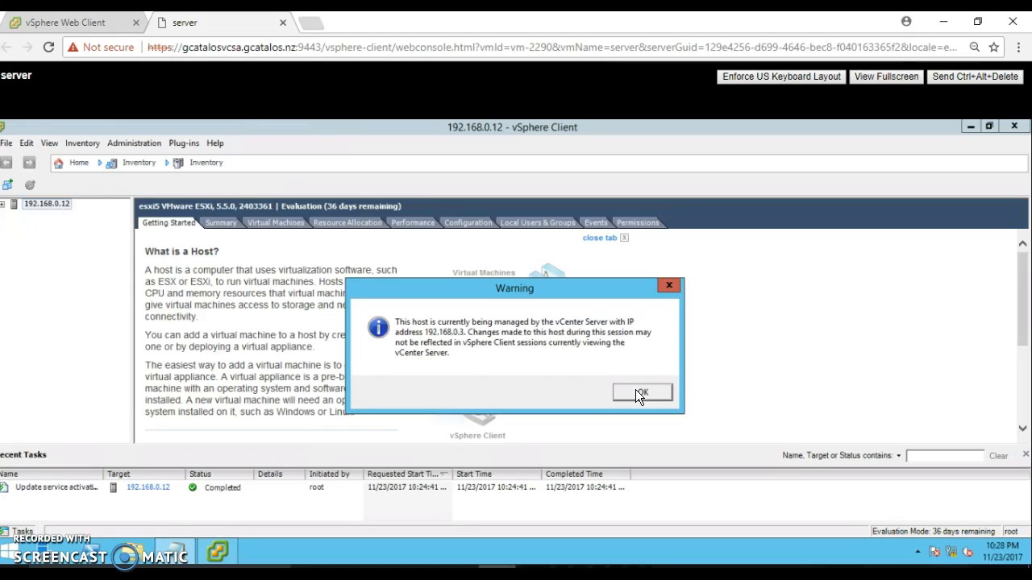
left_click(637, 393)
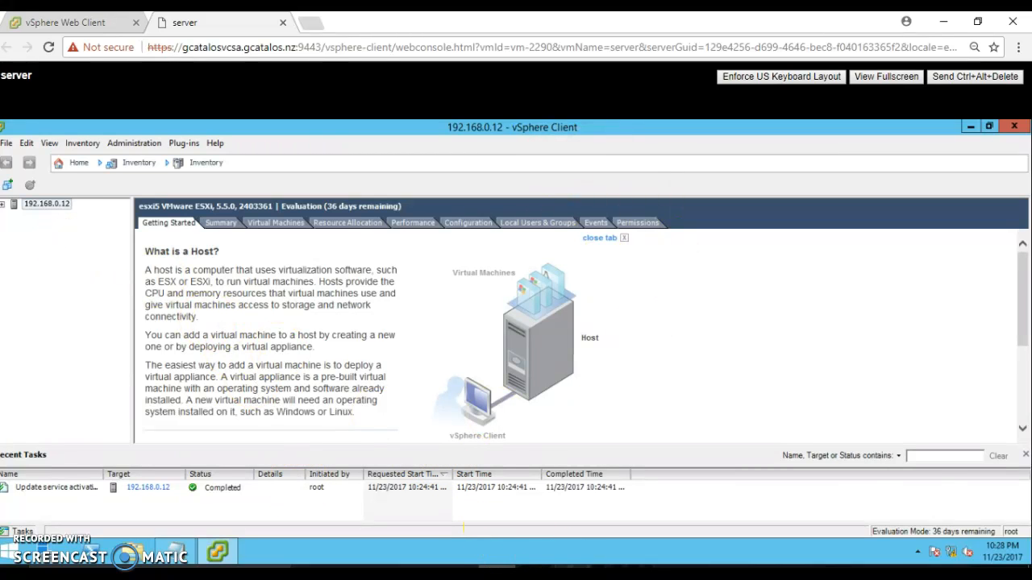
left_click(558, 574)
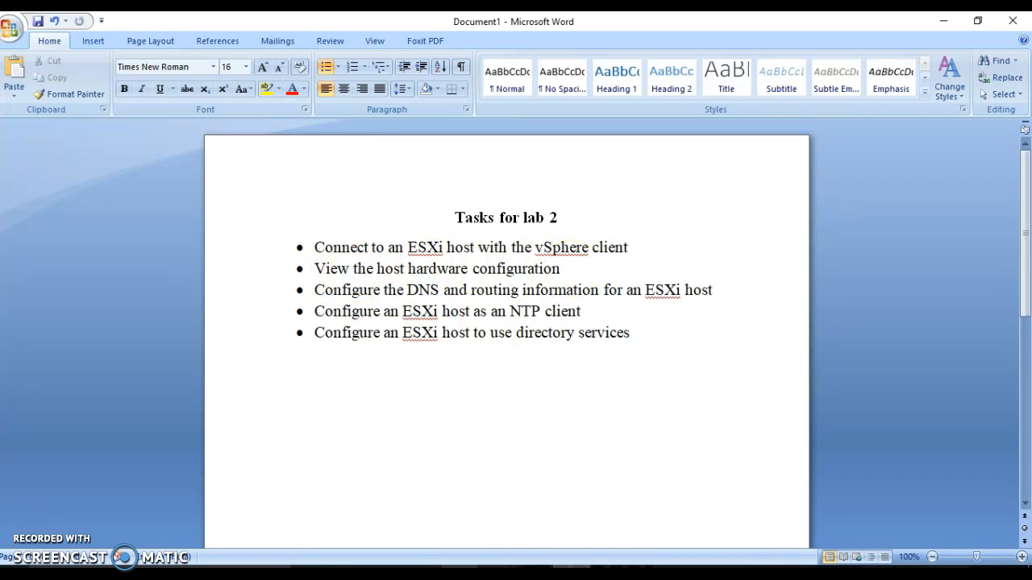
left_click(460, 573)
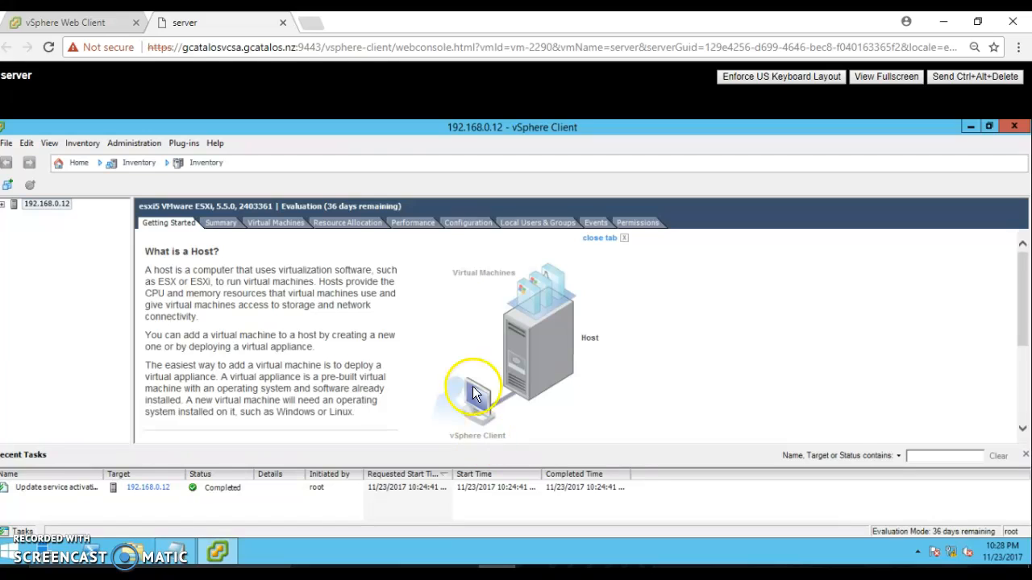
Expand the Configuration tab's processor and software sensors, then view Processors and the 4095.5 MB Memory details.
left_click(465, 222)
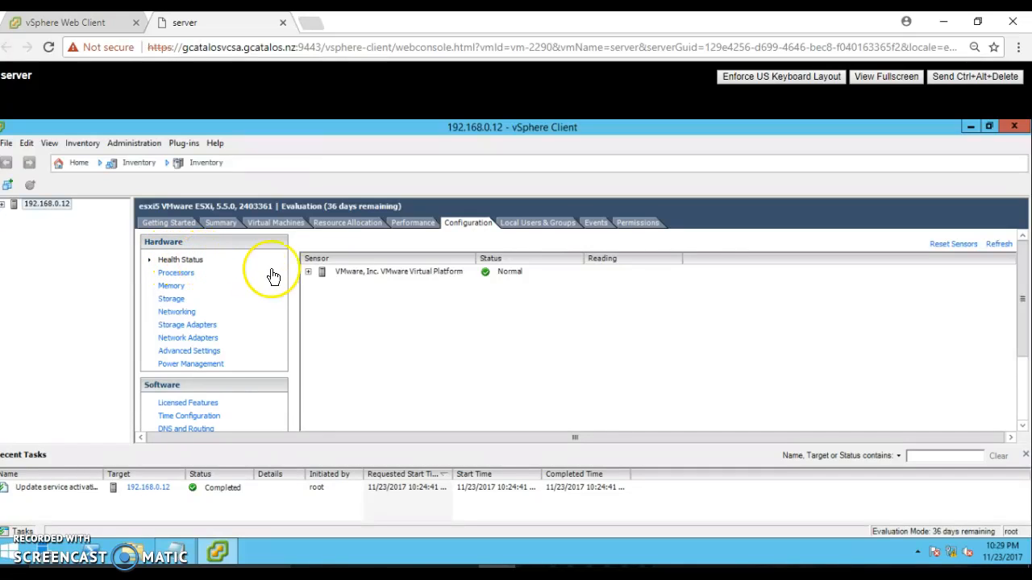
left_click(308, 272)
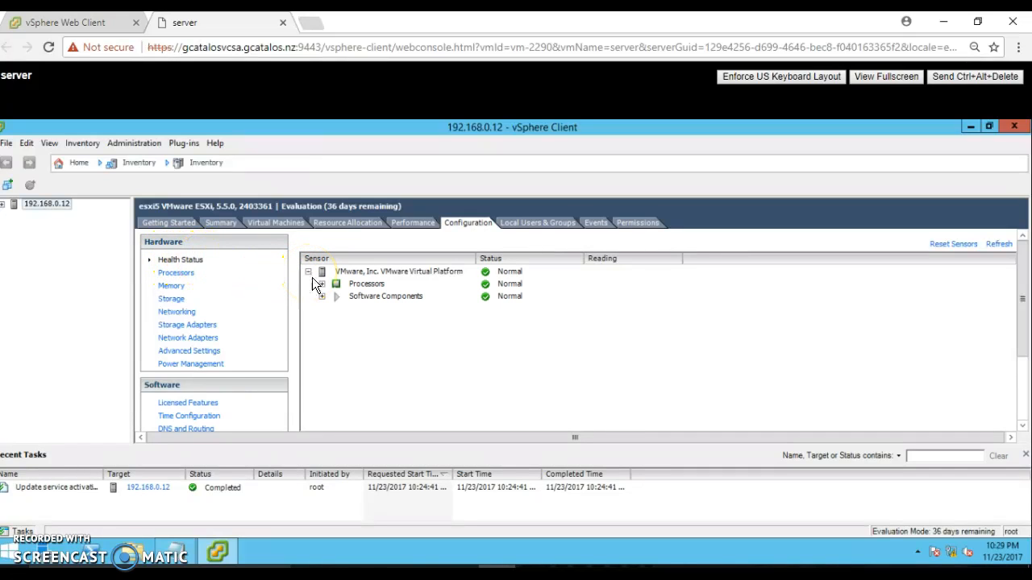
left_click(323, 283)
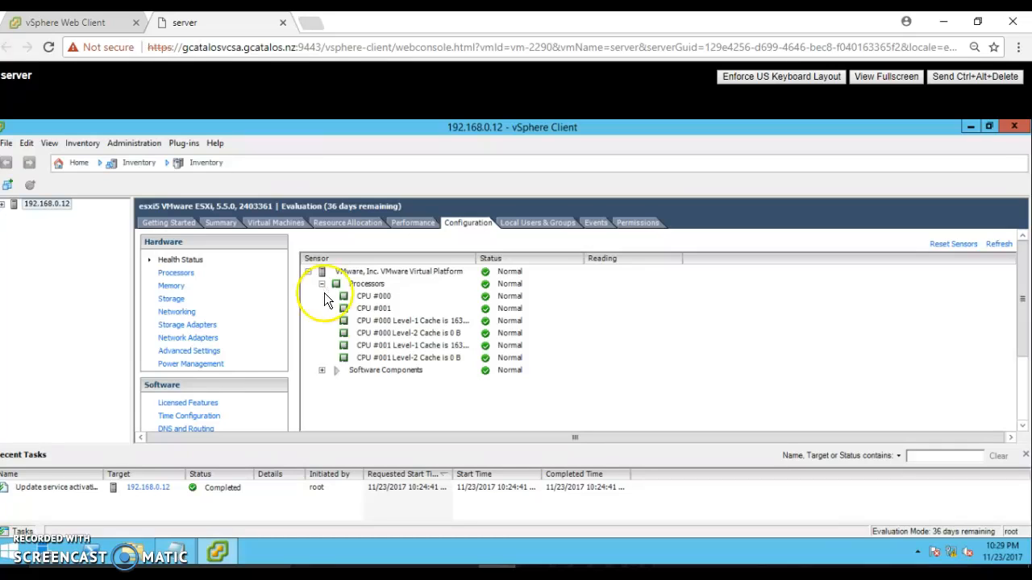
left_click(322, 370)
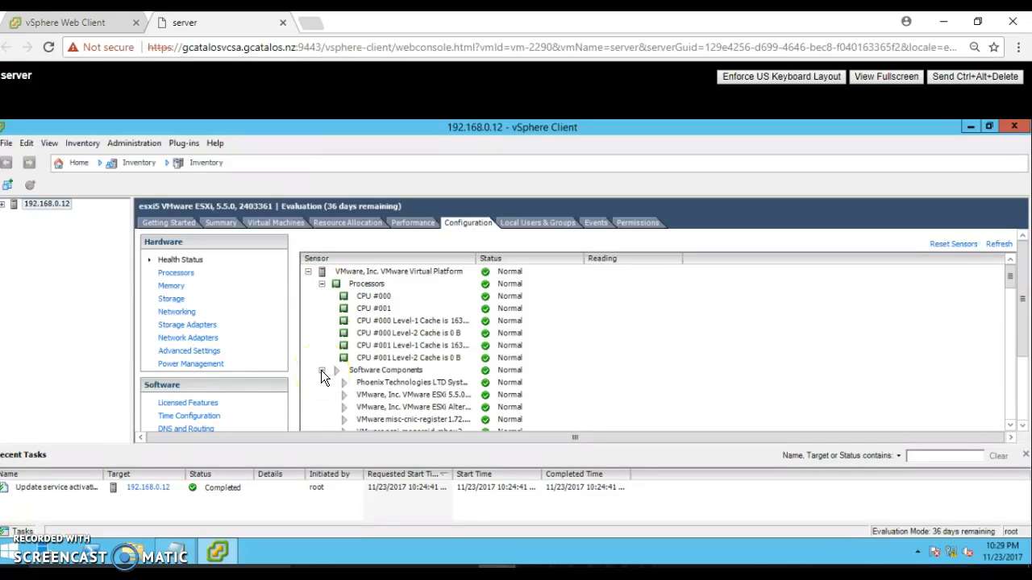
left_click(181, 274)
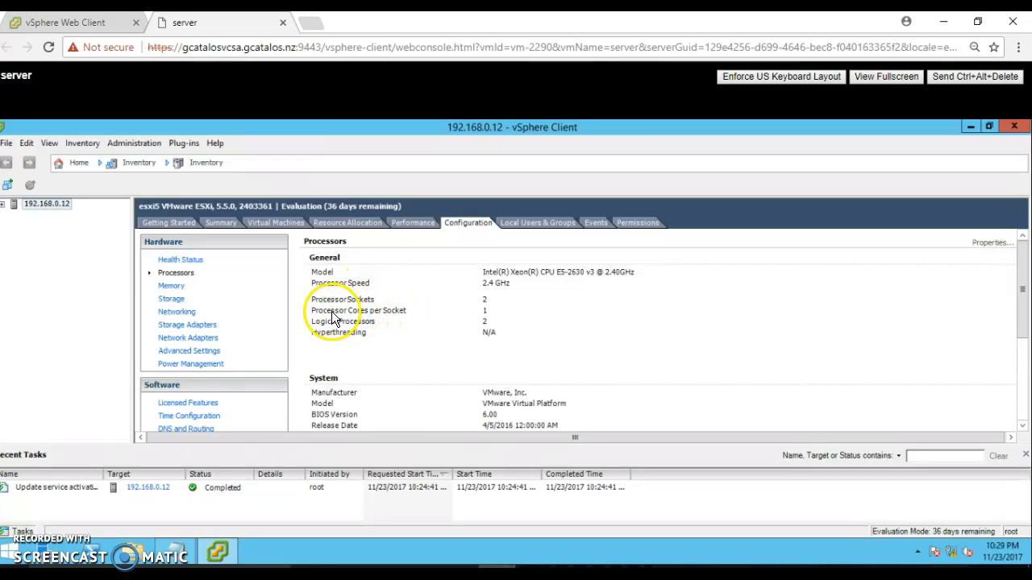
left_click(173, 287)
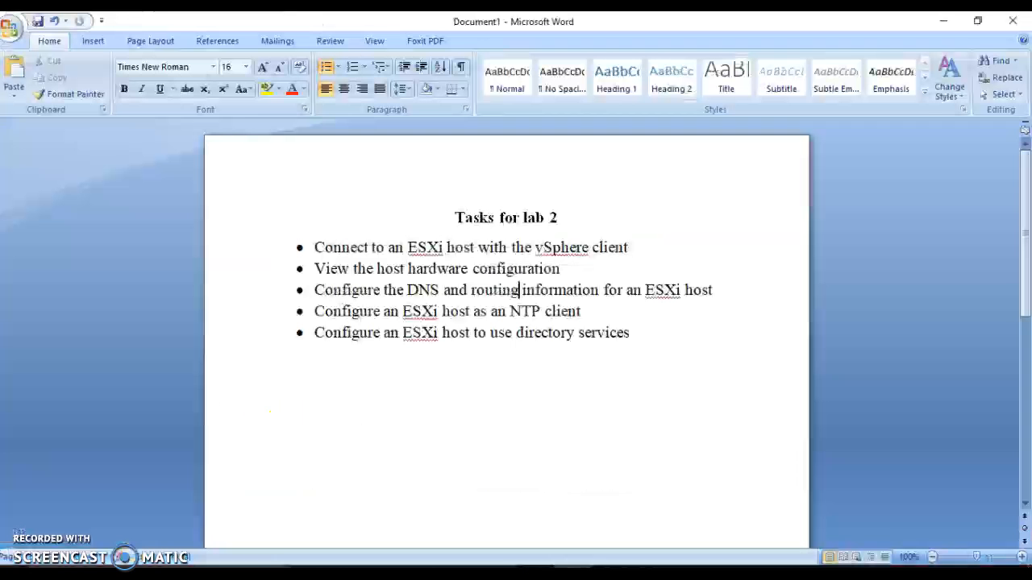
Highlight the third task, 'Configure the DNS and routing information for an ESXi host'.
left_click(520, 292)
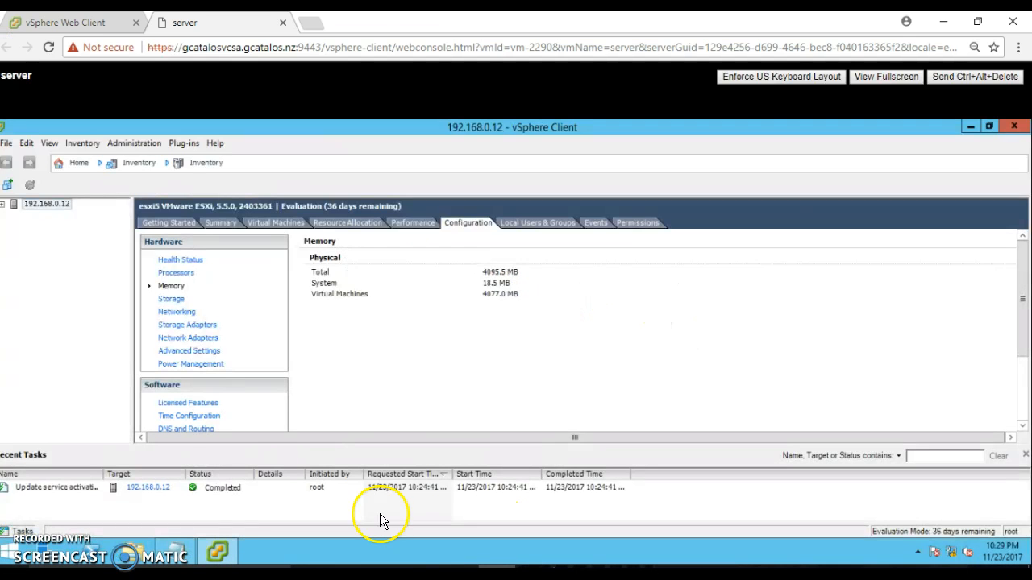
Open DNS and Routing Properties for host esxi5, showing DNS 192.168.0.2 and domain Pooja.com.
left_click(1023, 426)
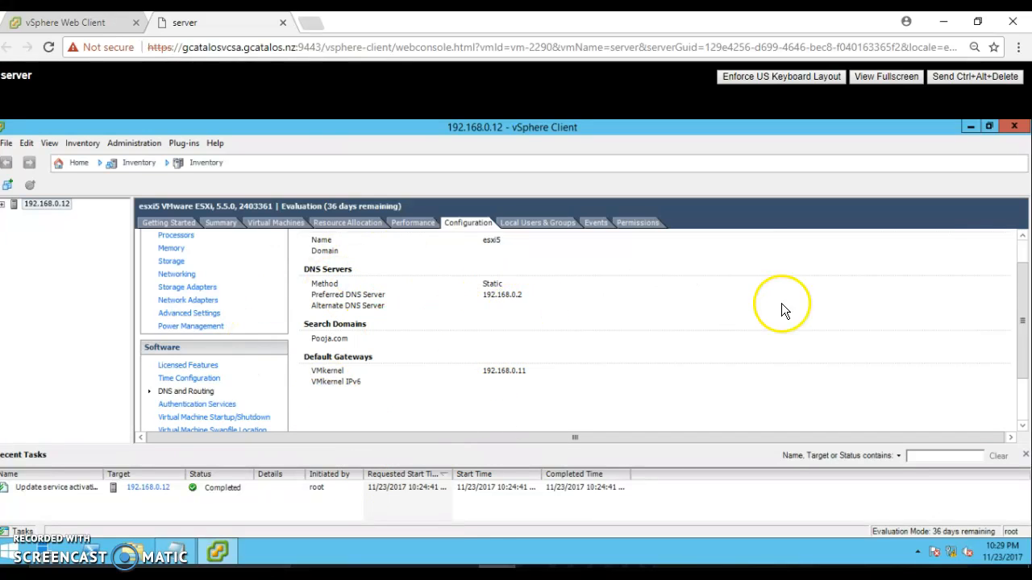
left_click(1021, 246)
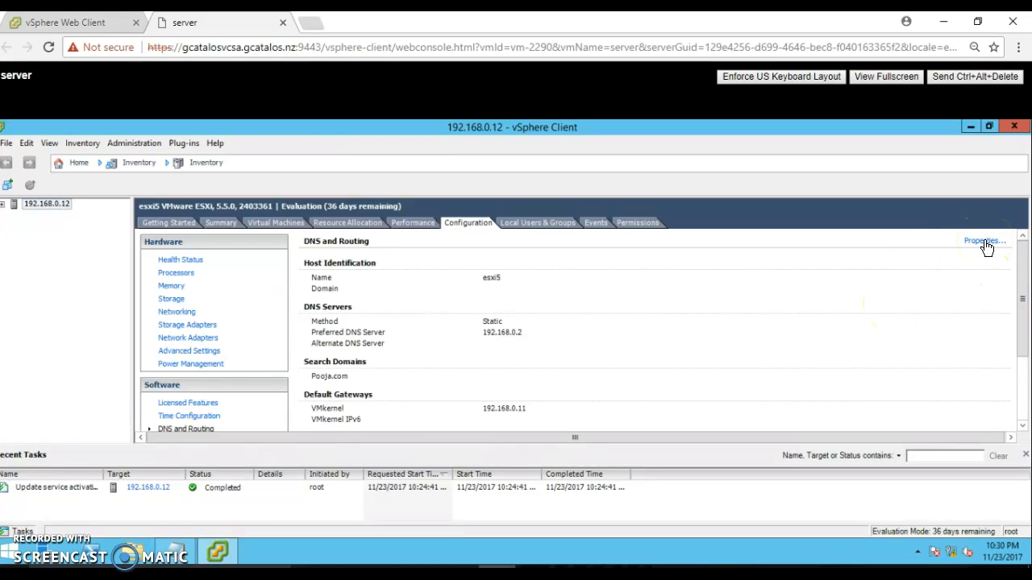
left_click(985, 242)
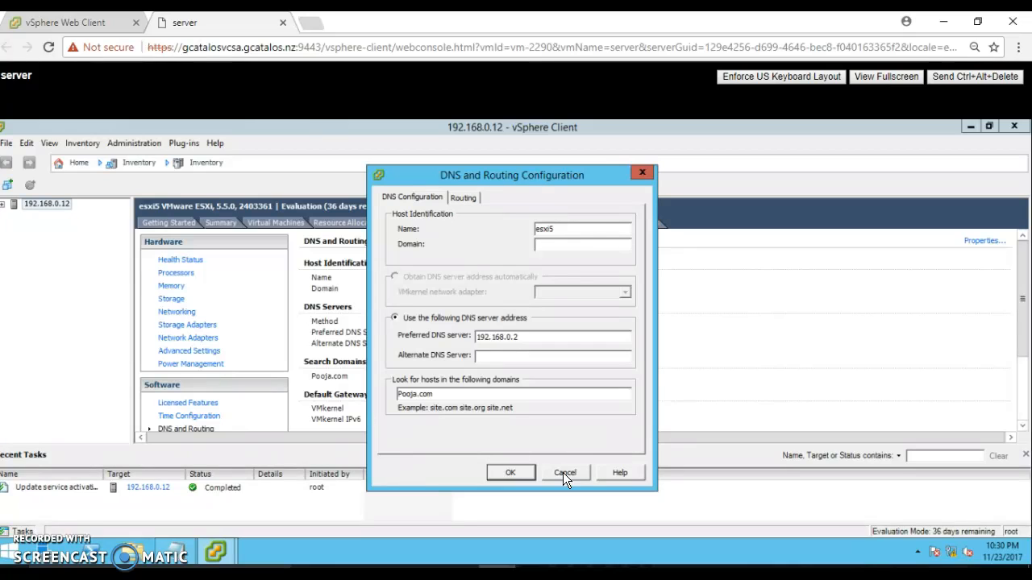
View the 192.168.0.11 default gateway on the Routing tab and close the dialog unchanged.
left_click(466, 197)
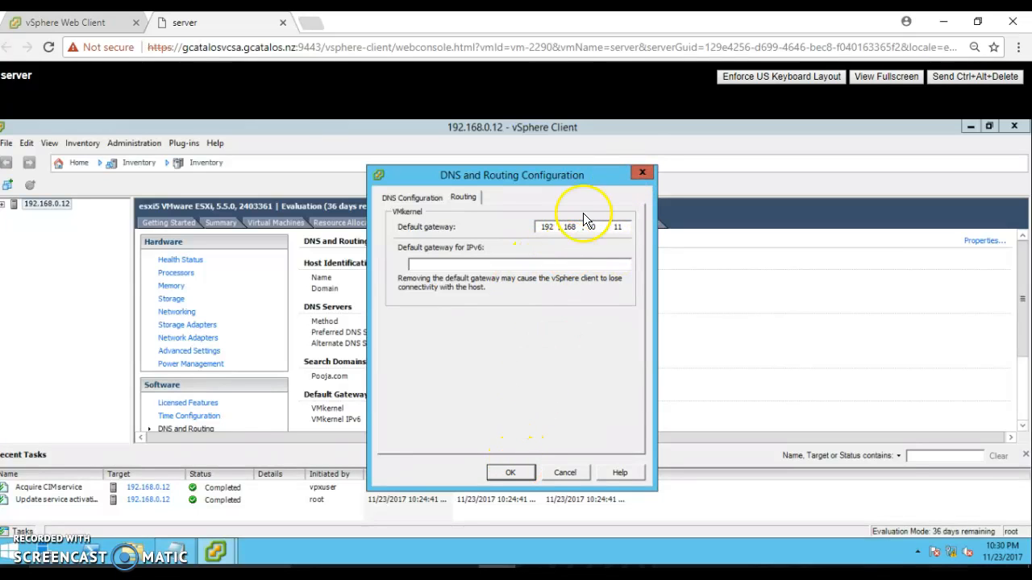
left_click(644, 173)
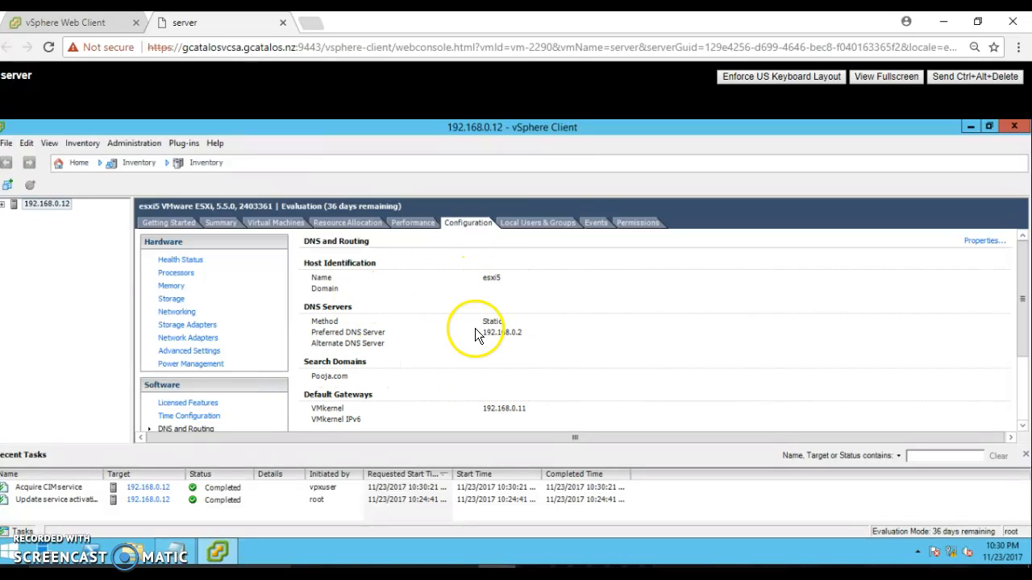
left_click(569, 558)
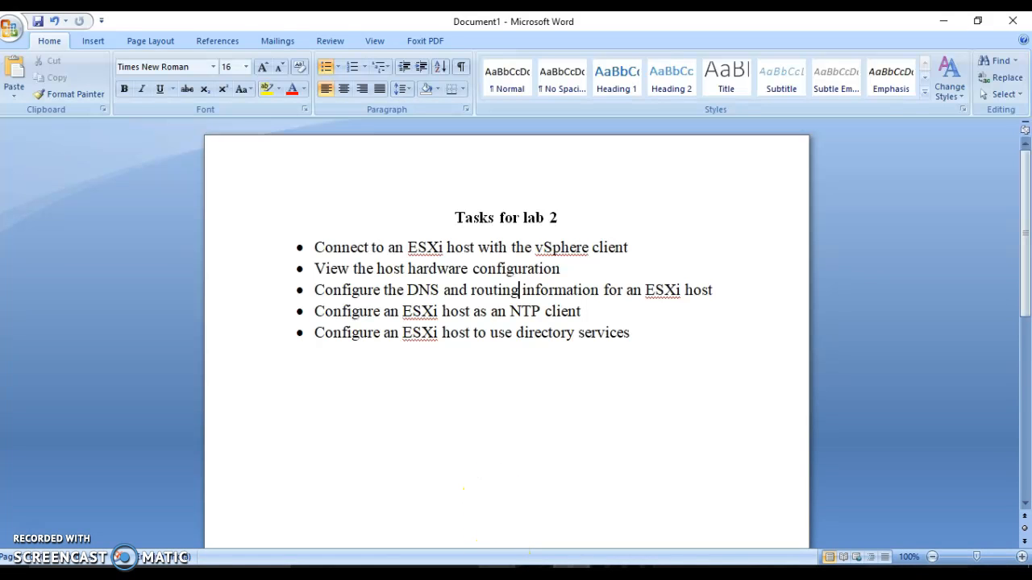
left_click(496, 573)
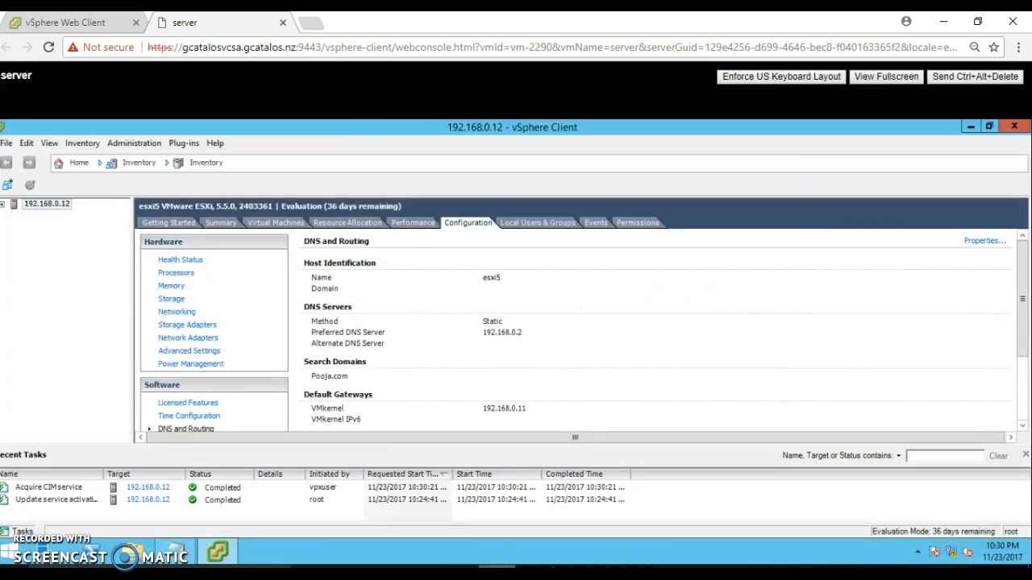
Open Time Configuration Properties, showing the NTP Client enabled on port 123 (udp).
left_click(194, 416)
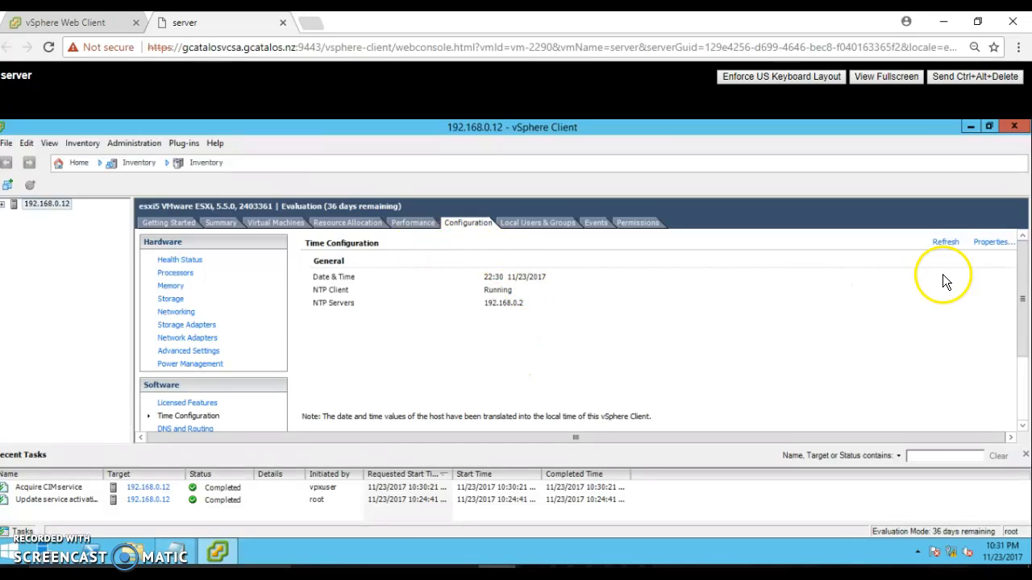
left_click(988, 251)
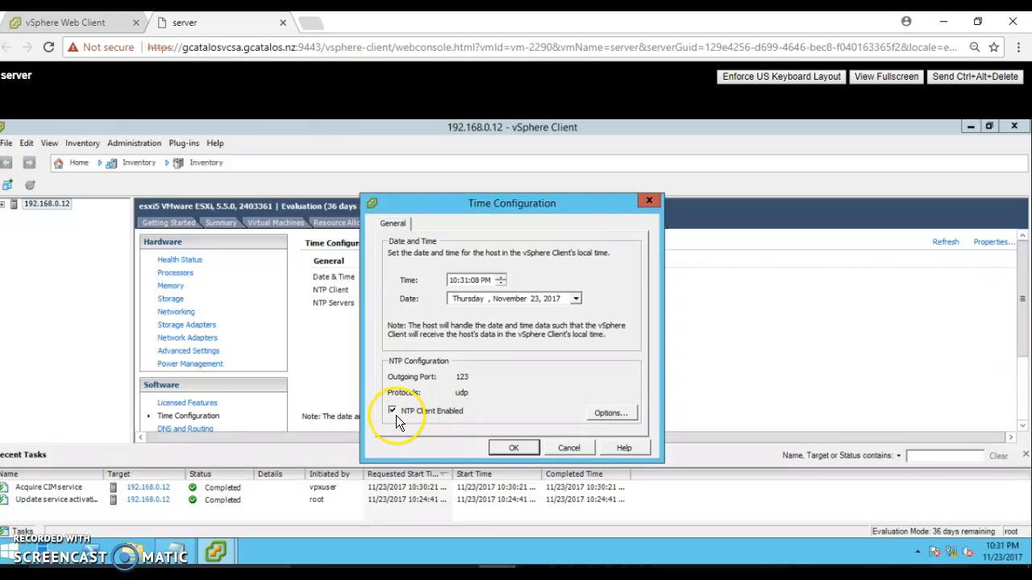
Check that the NTP server list holds 192.168.0.2, then cancel out of the NTP and time dialogs.
left_click(611, 413)
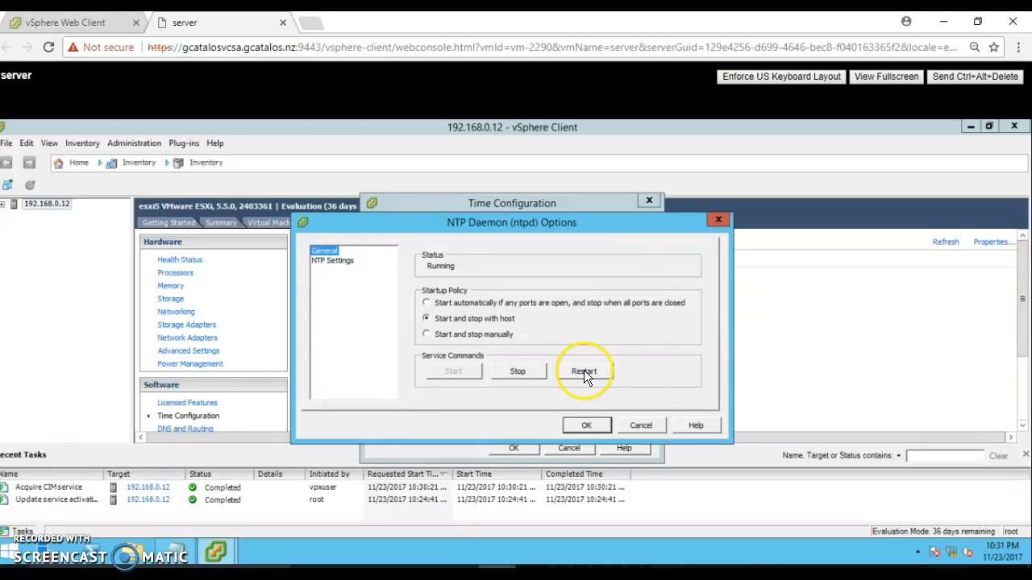
left_click(336, 262)
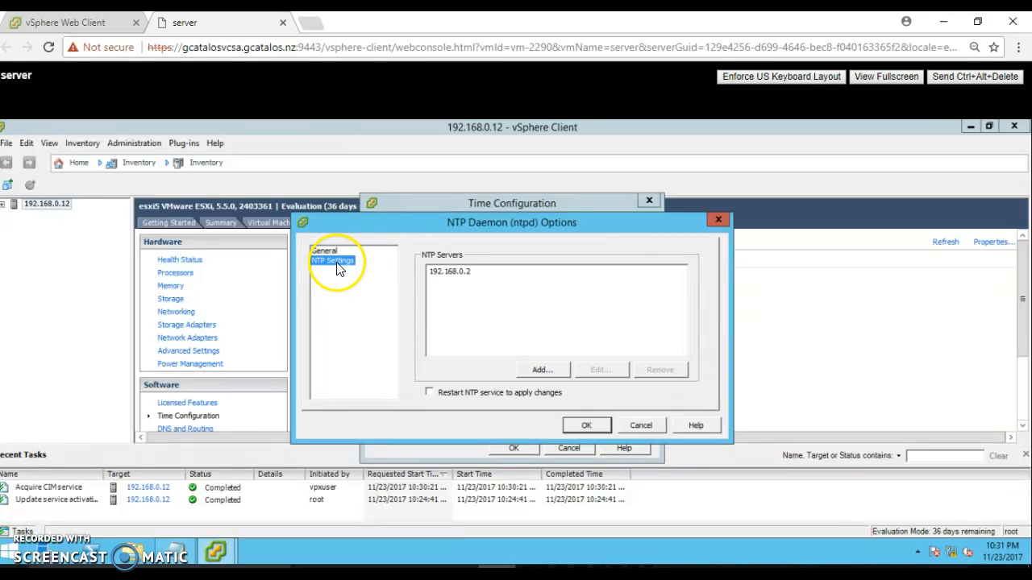
left_click(552, 369)
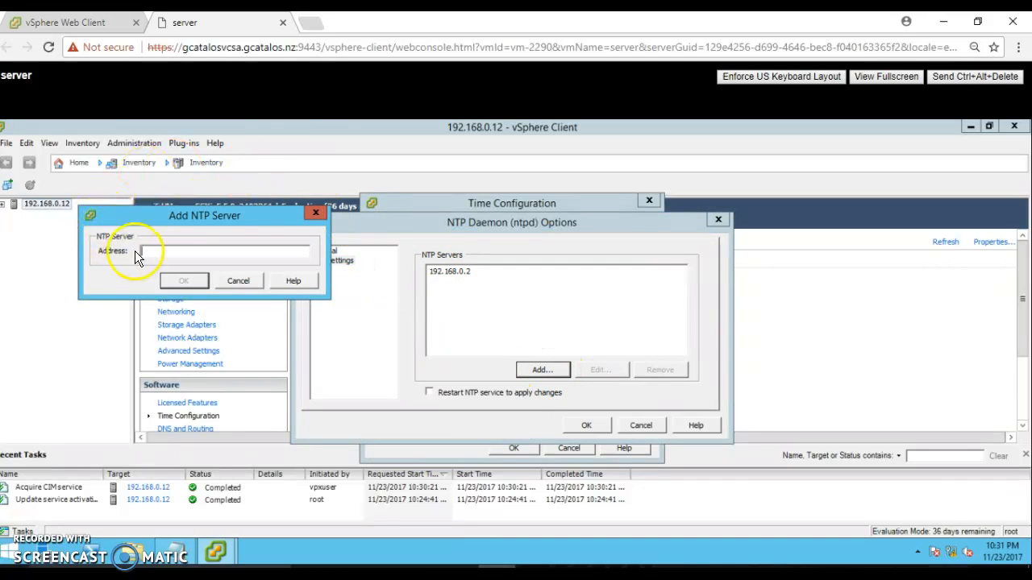
left_click(238, 281)
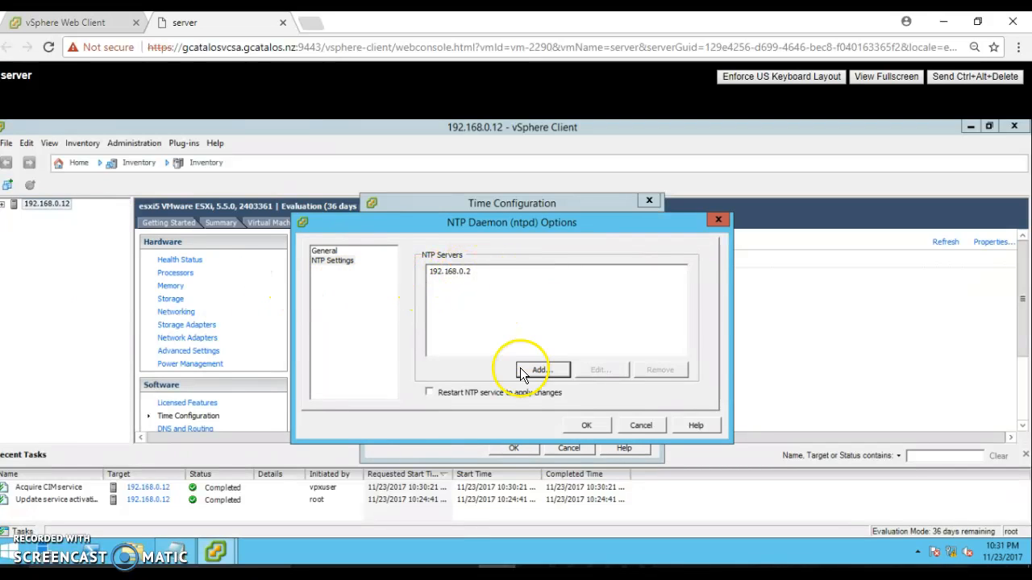
left_click(653, 424)
left_click(572, 450)
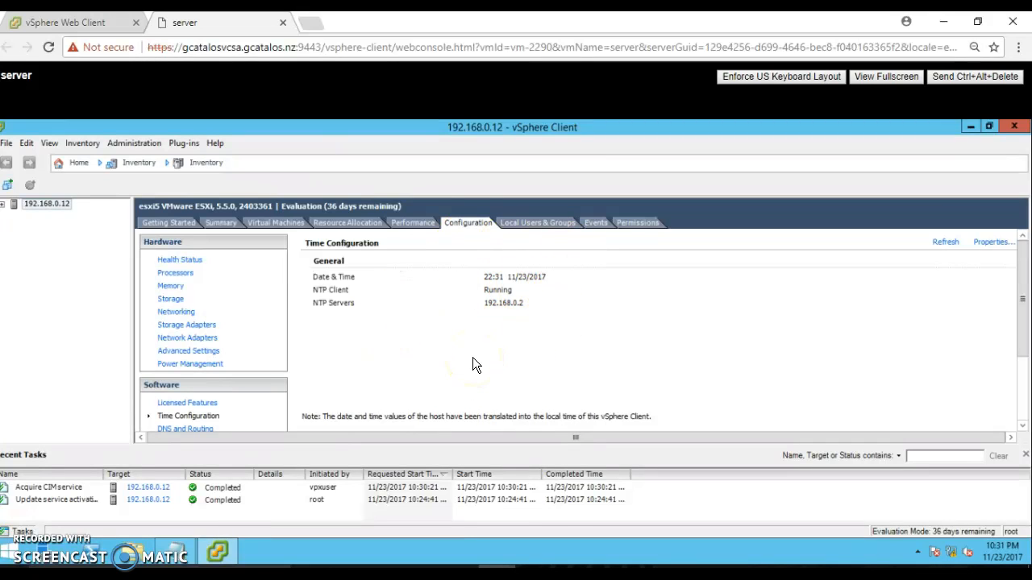
Return to vSphere Client and view the host's Authentication Services: Active Directory, domain POOJA.COM.
mouse_move(573, 567)
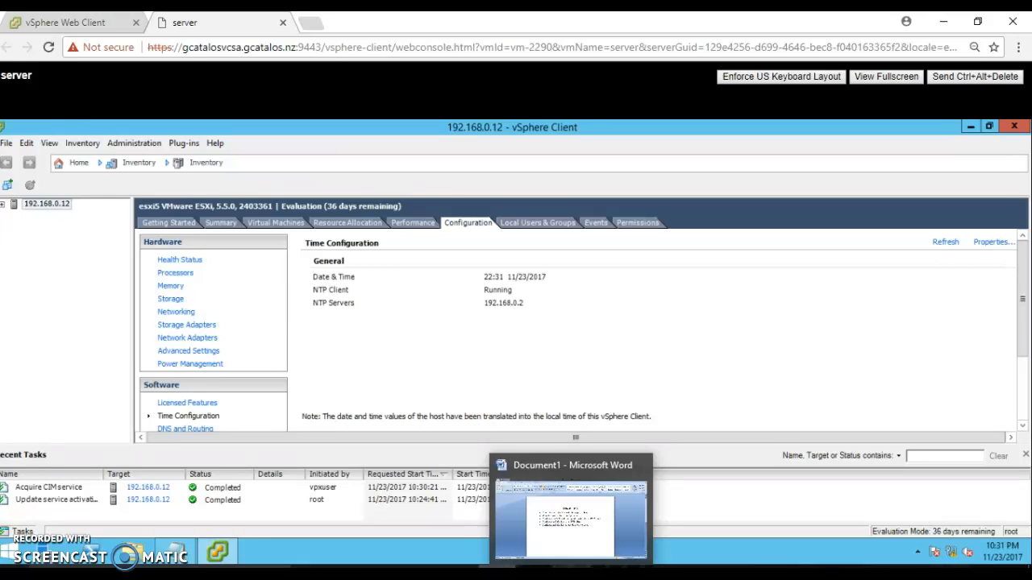
left_click(571, 515)
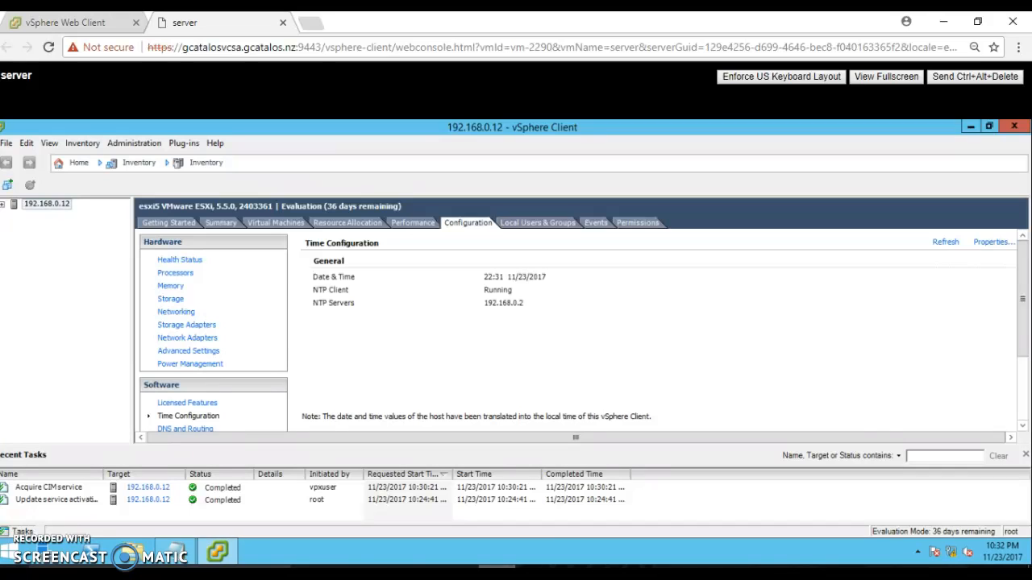
left_click(1023, 428)
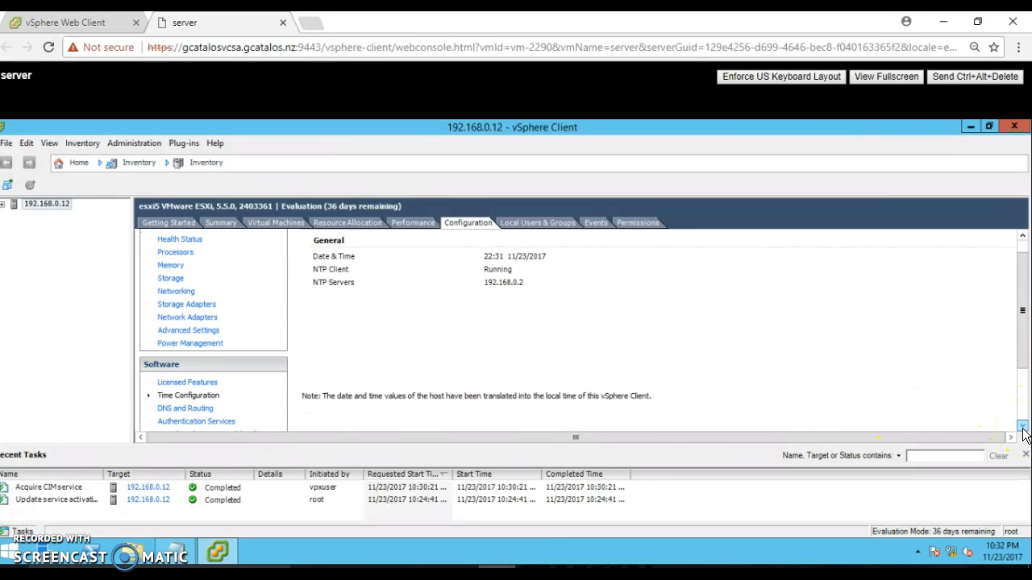
left_click(1022, 428)
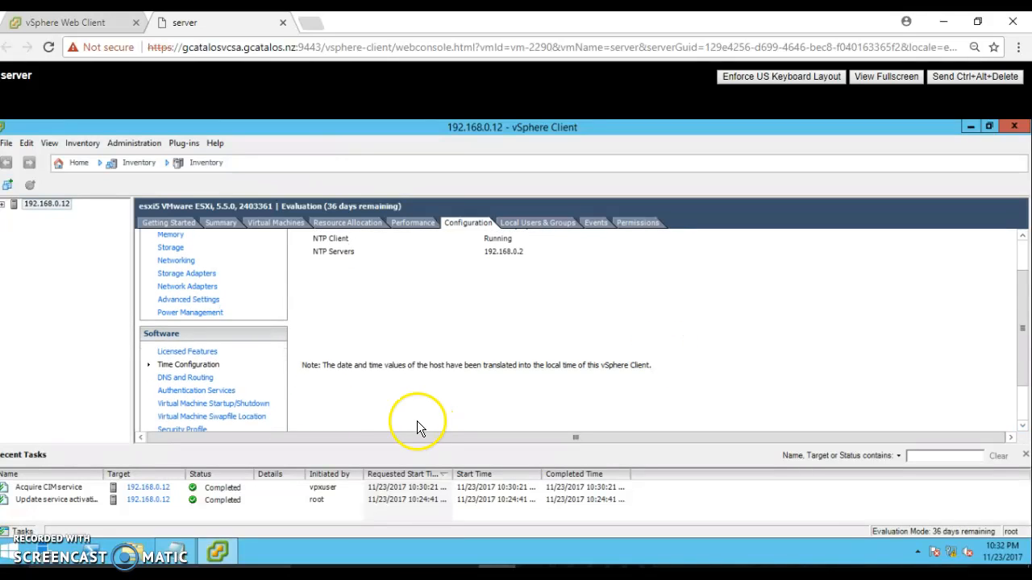
left_click(206, 394)
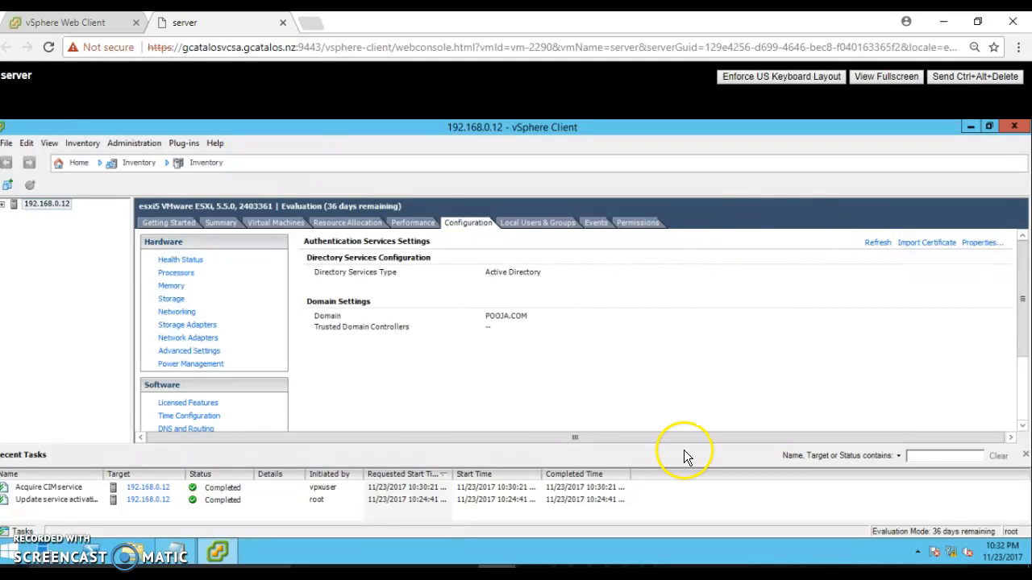
left_click(983, 244)
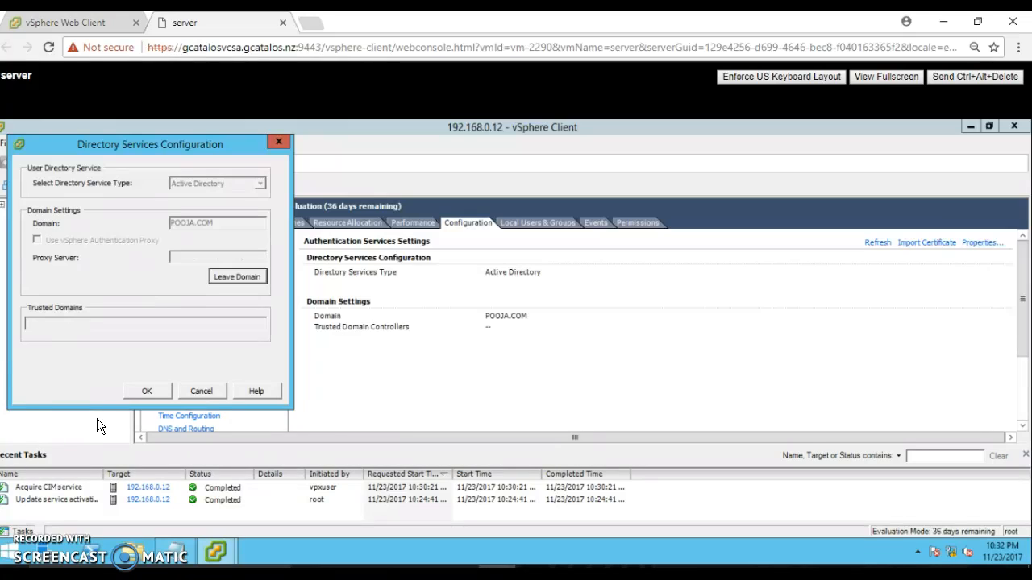
left_click(201, 390)
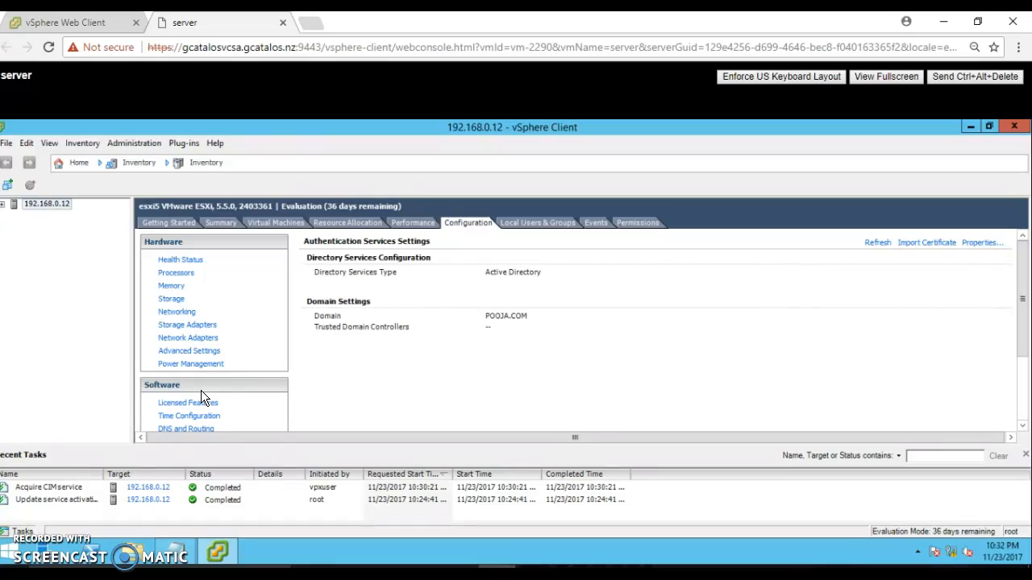